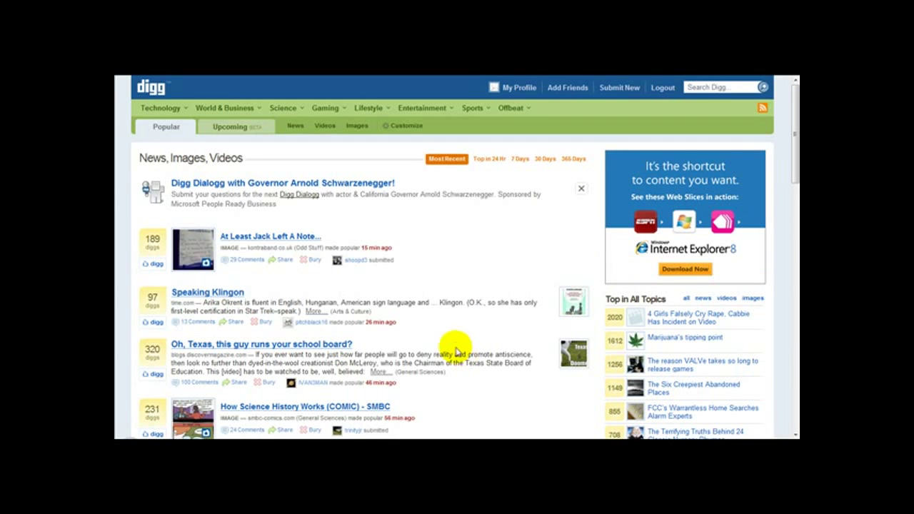
# - Leave the Digg front page for the Submit New link form
pyautogui.moveTo(794, 150); pyautogui.dragTo(794, 125)
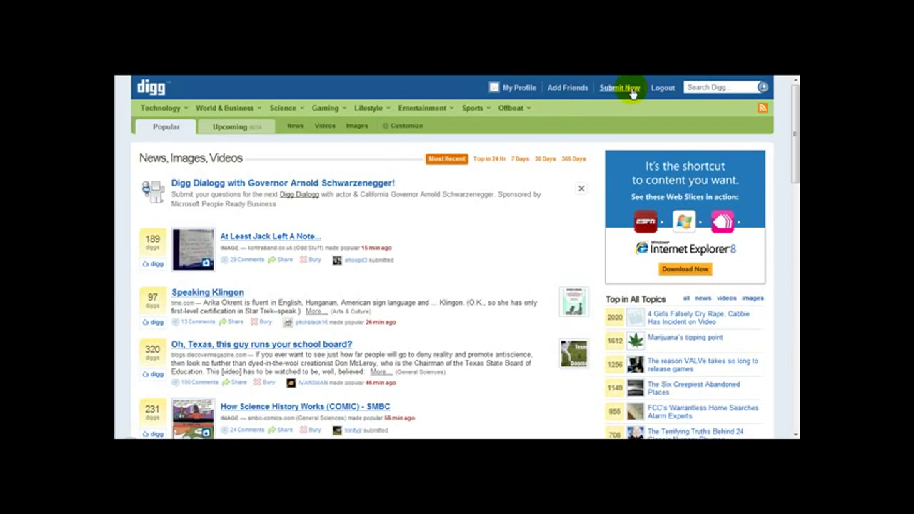
pyautogui.moveTo(646, 82)
pyautogui.mouseDown()
pyautogui.moveTo(588, 104)
pyautogui.moveTo(661, 86)
pyautogui.mouseUp()
pyautogui.click(626, 92)
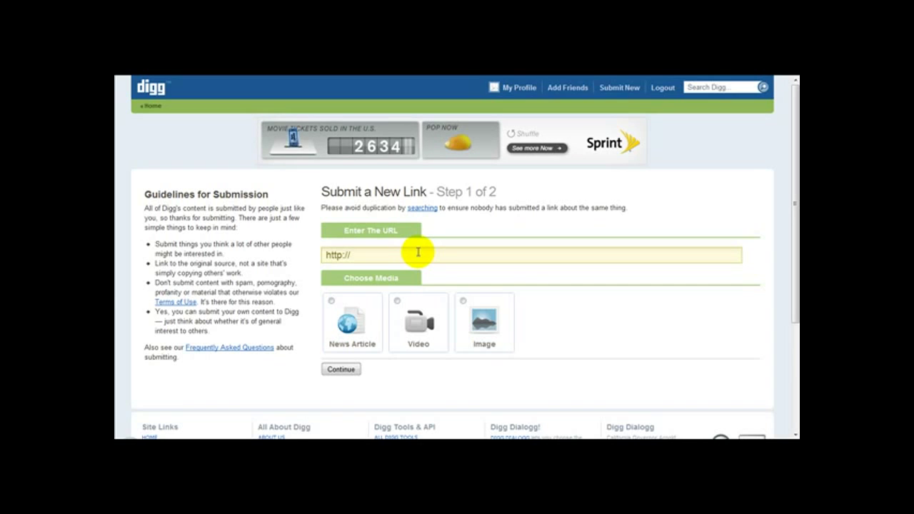
# - Enter the blog's web address as the link URL, mark it News Article, and continue
pyautogui.click(441, 251)
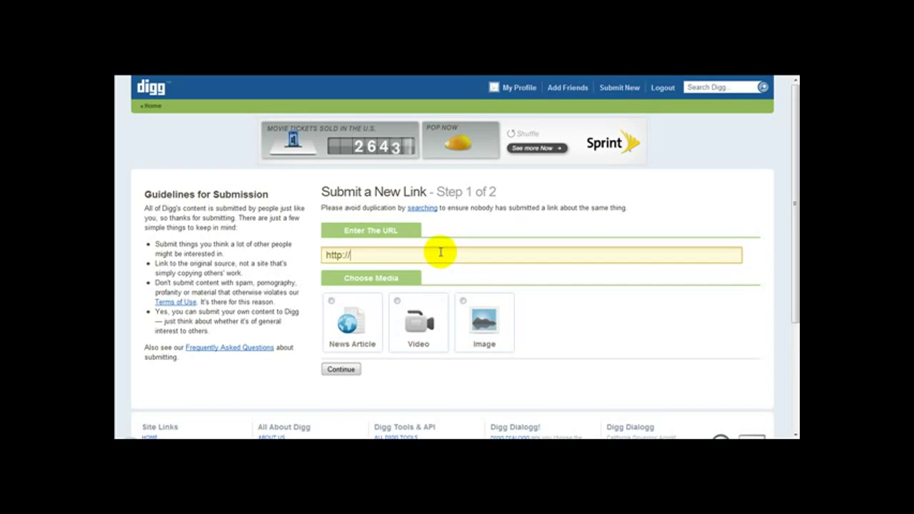
pyautogui.write('http')
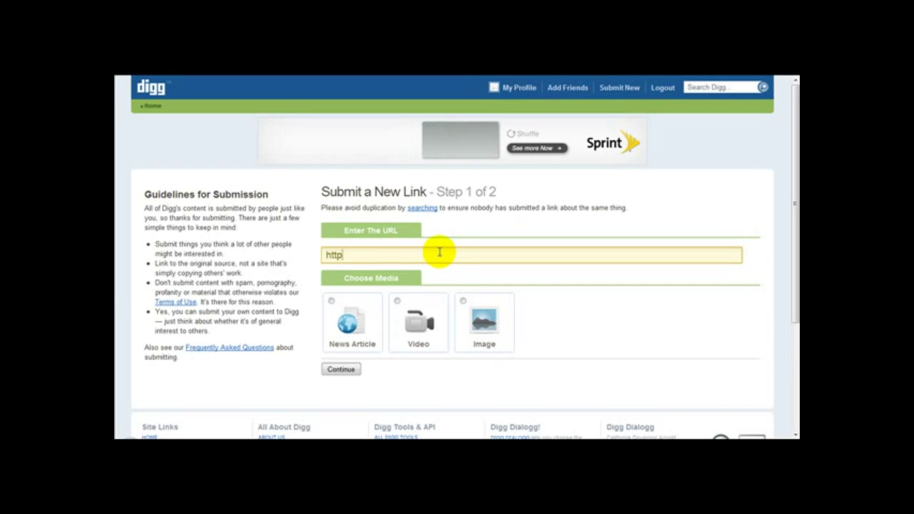
pyautogui.write('://www.l')
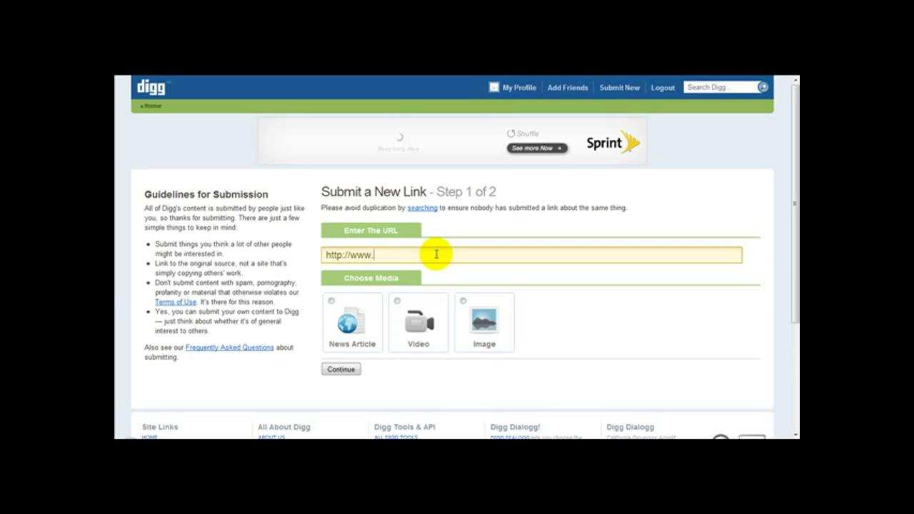
pyautogui.write('mranNaseem')
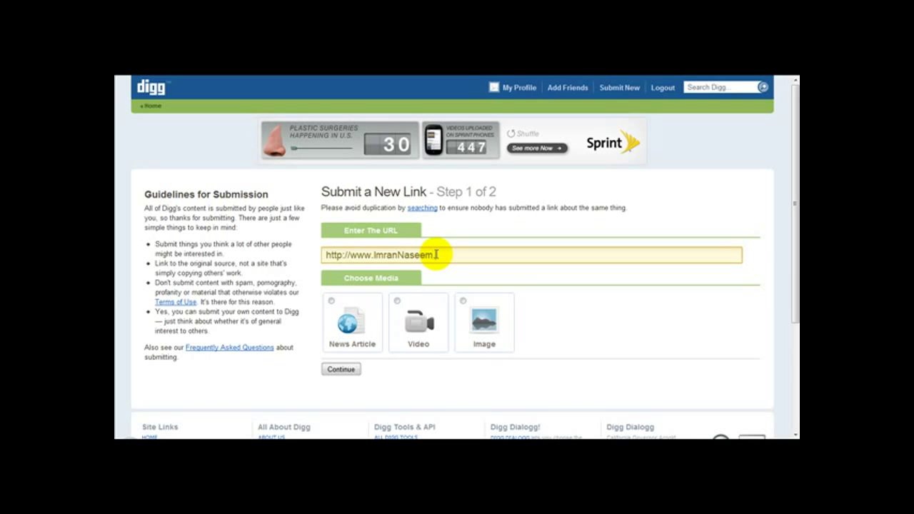
pyautogui.write('.com')
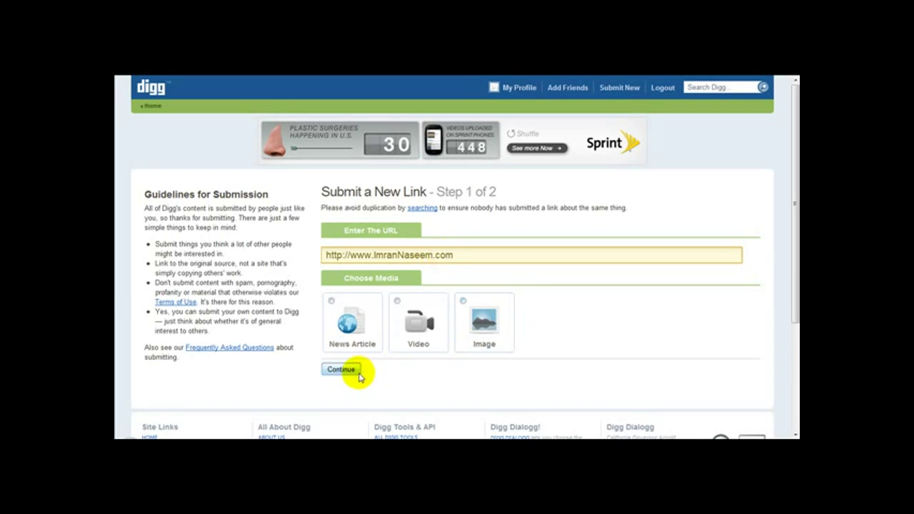
pyautogui.click(331, 300)
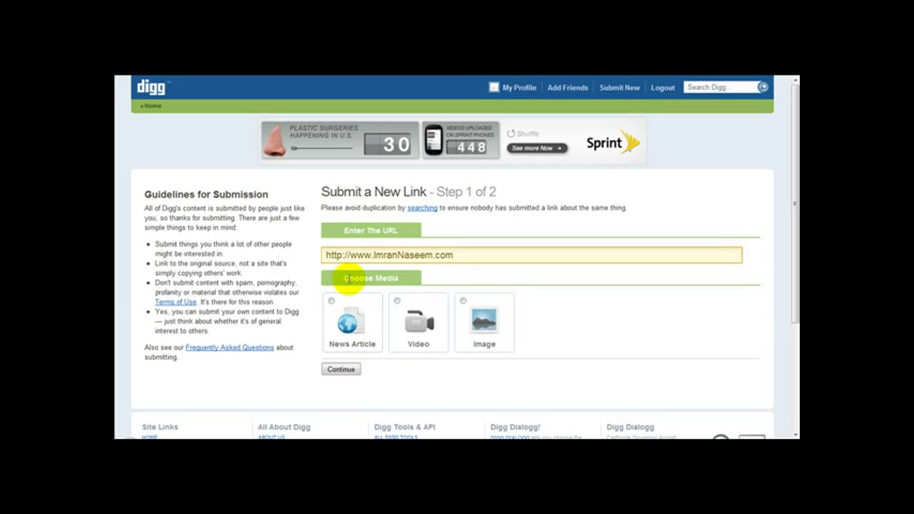
pyautogui.click(327, 299)
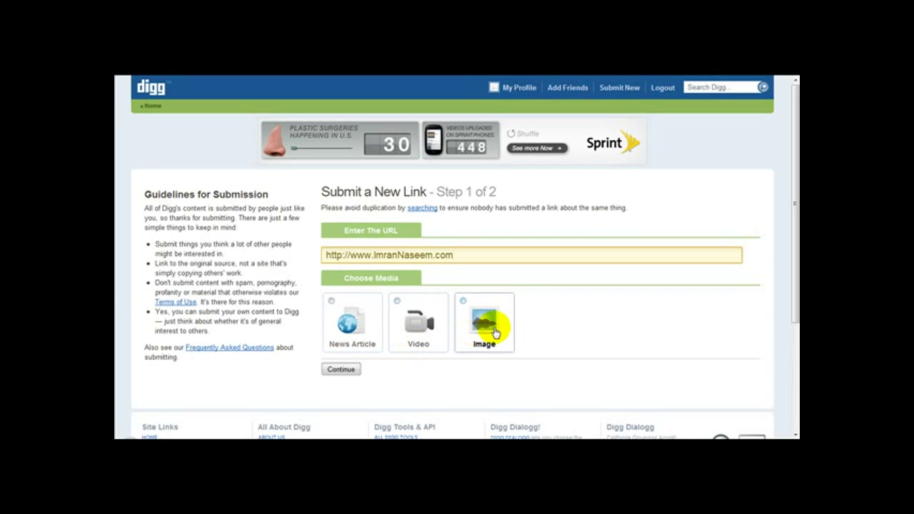
pyautogui.click(331, 301)
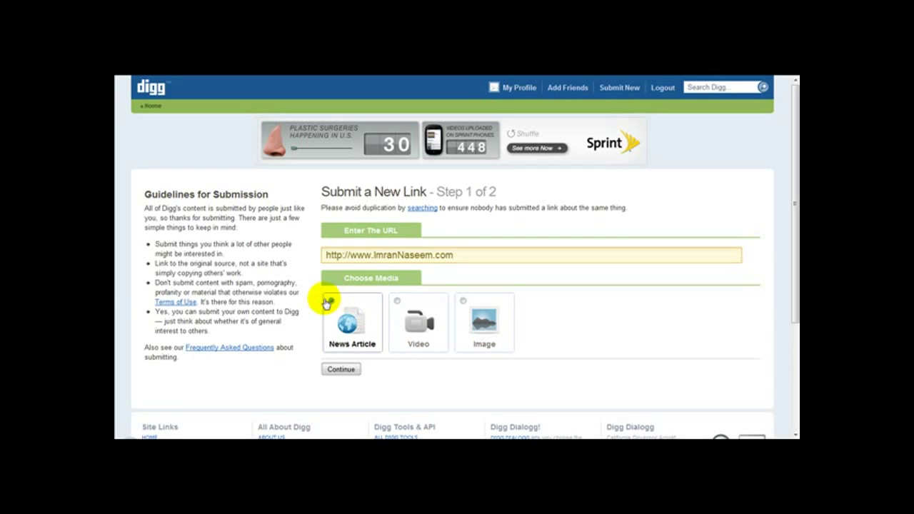
pyautogui.click(342, 369)
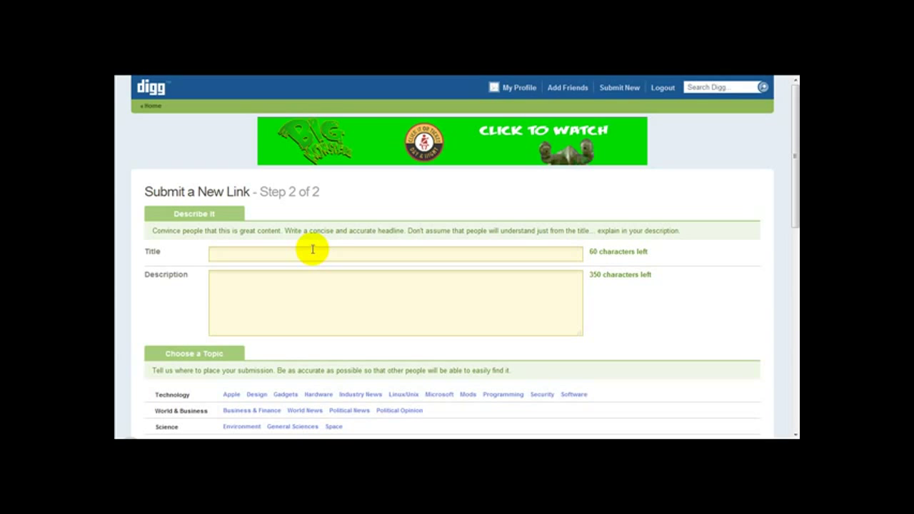
# - Title the link 'Make Money Online Blog' and describe it with the blog name, author and web address
pyautogui.click(370, 247)
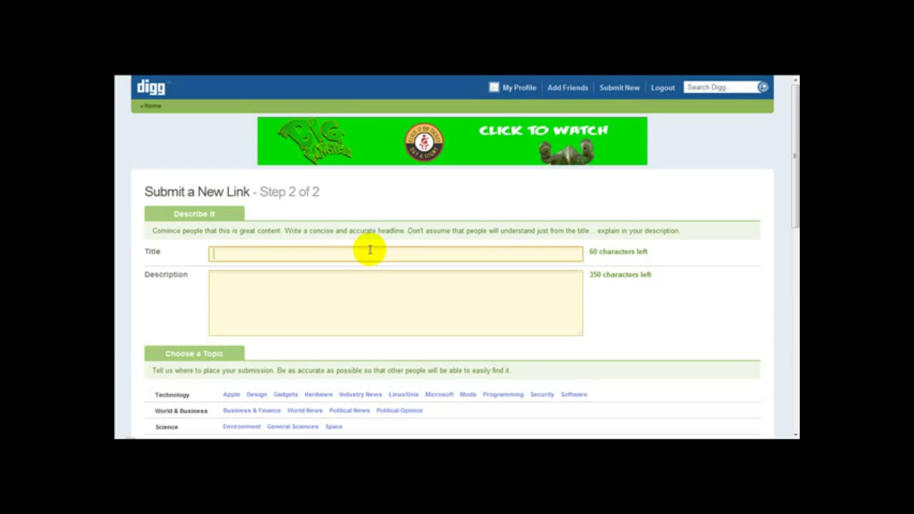
pyautogui.write('Make ')
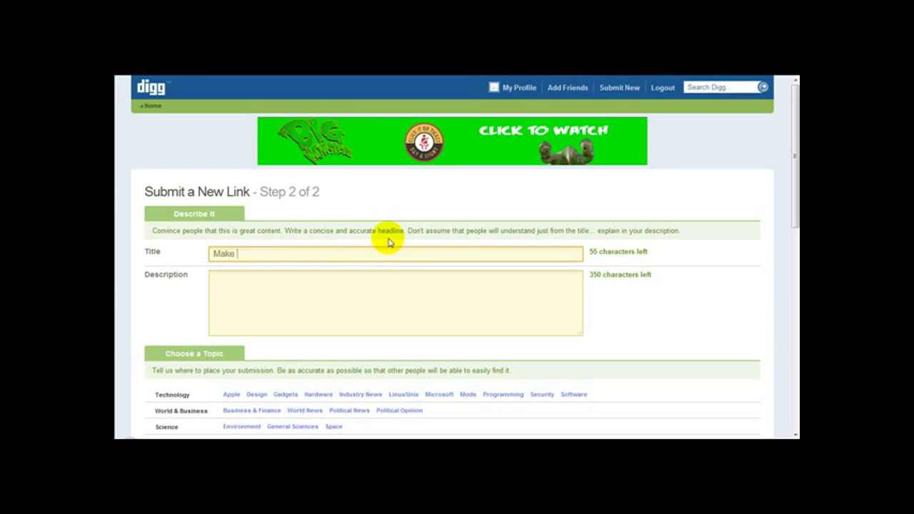
pyautogui.write('Money Online Blog')
pyautogui.click(410, 306)
pyautogui.write('Make money online Blog =')
pyautogui.write(' Imran Naseem http:///q')
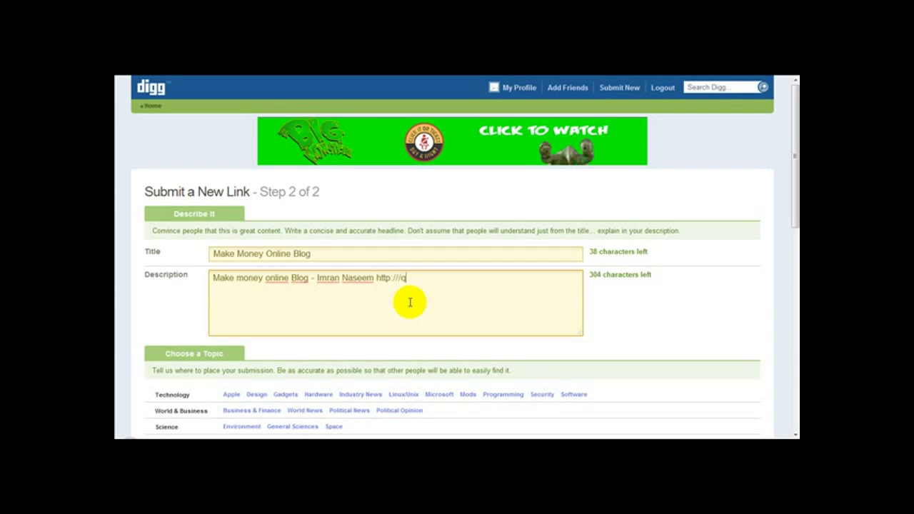
pyautogui.press('BackSpace')
pyautogui.press('BackSpace')
pyautogui.write('ww')
pyautogui.press('BackSpace')
pyautogui.press('BackSpace')
pyautogui.write('www.ImranNaseem.com')
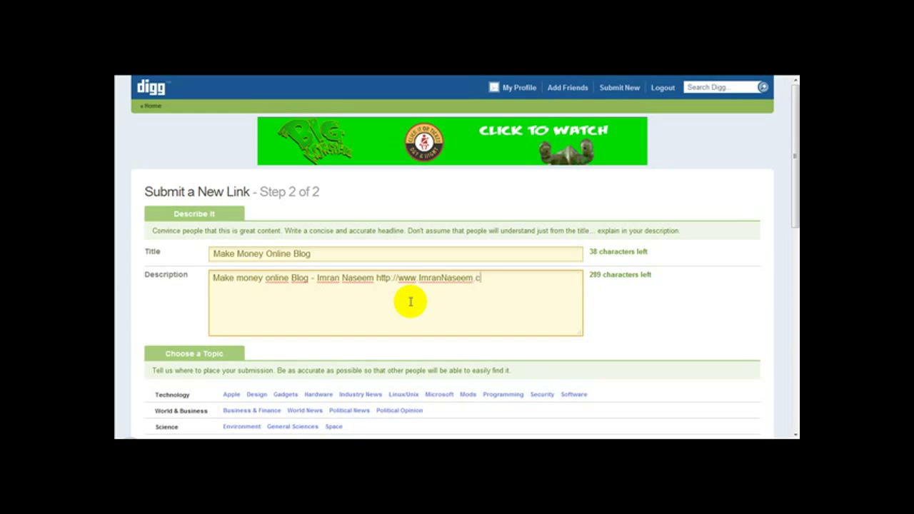
# - Choose People in the Offbeat row as the story's topic
pyautogui.scroll(-3, 411, 301)
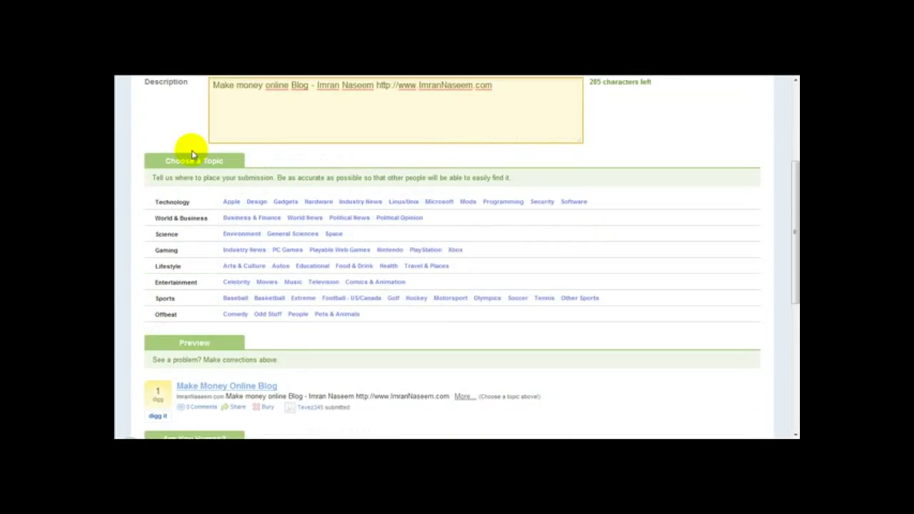
pyautogui.scroll(1, 190, 153)
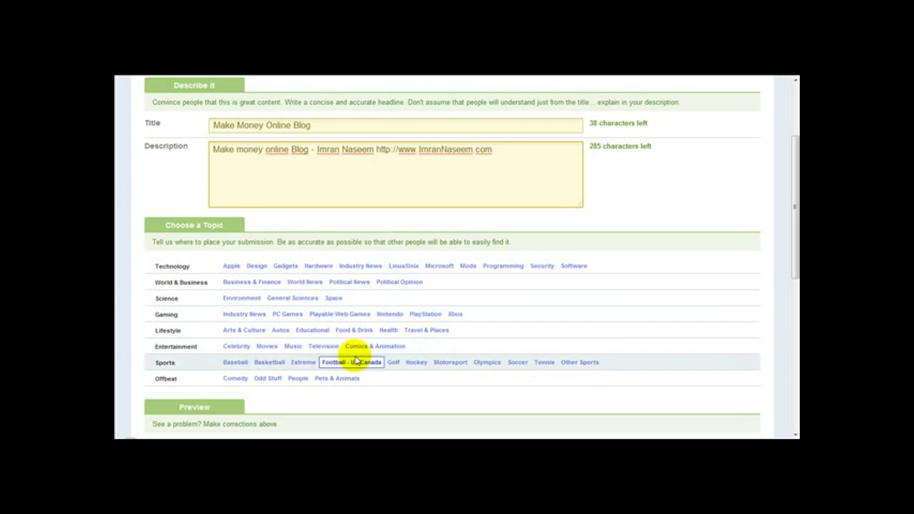
pyautogui.click(289, 385)
pyautogui.click(256, 333)
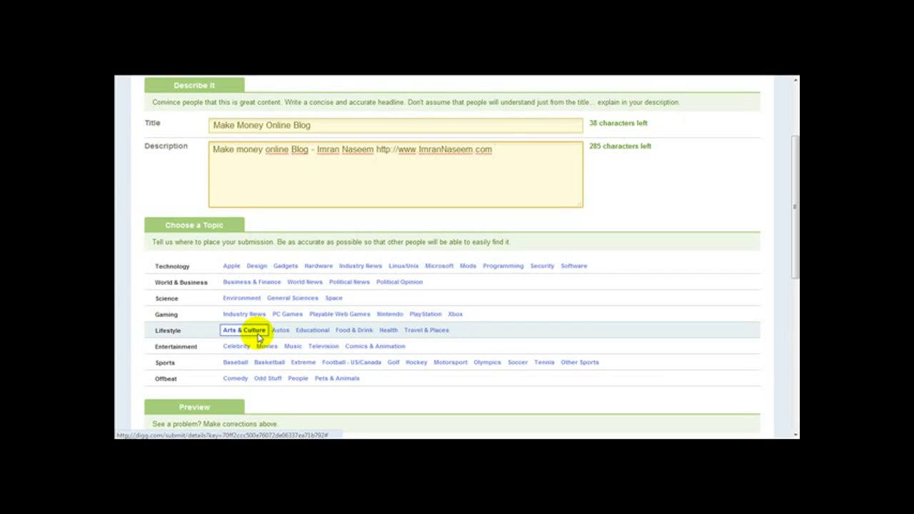
pyautogui.click(299, 379)
pyautogui.scroll(-3, 441, 380)
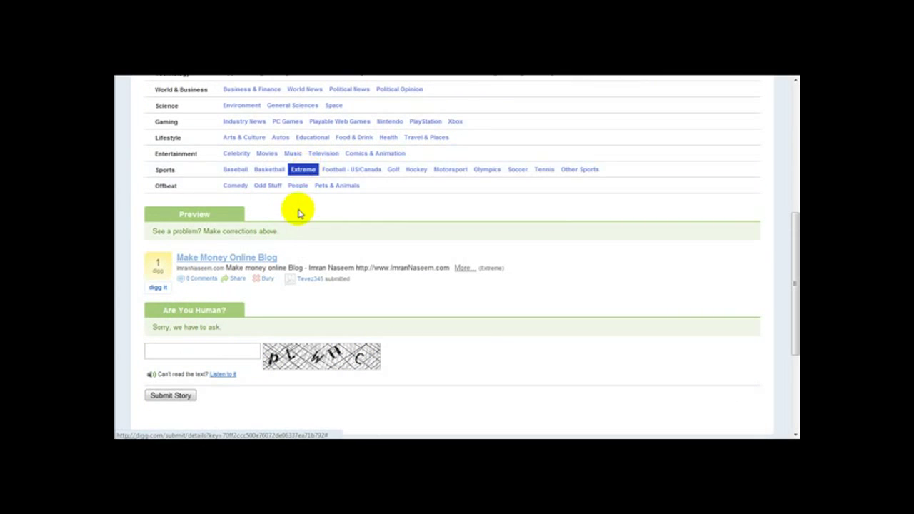
# - Fill in the verification text and submit the story
pyautogui.click(200, 350)
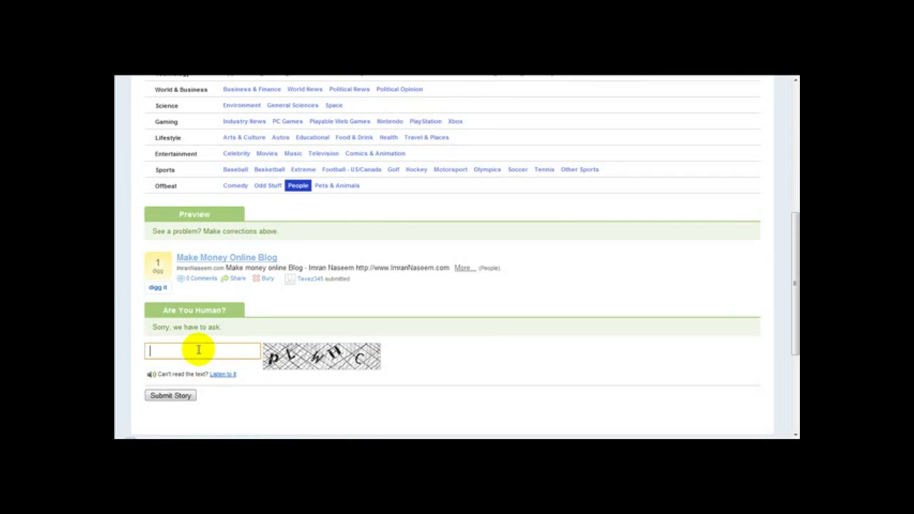
pyautogui.write('pLWHC')
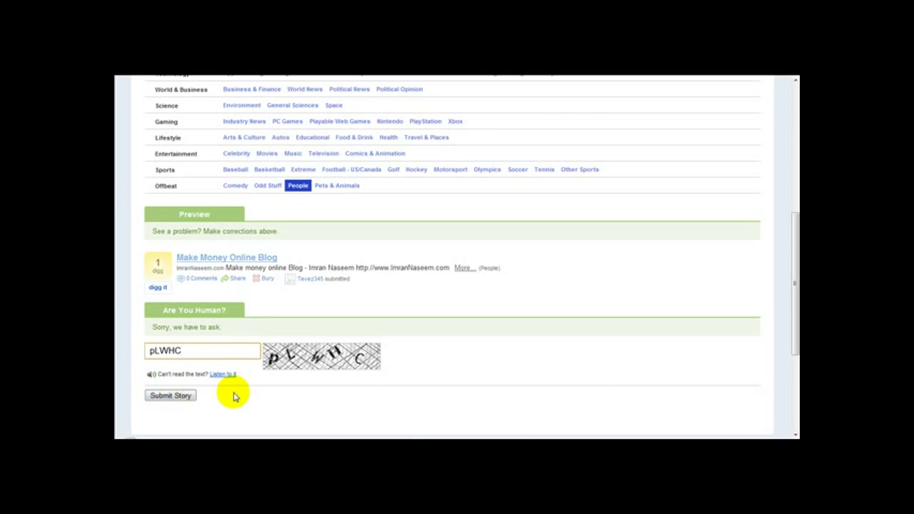
pyautogui.scroll(-2, 231, 390)
pyautogui.click(185, 336)
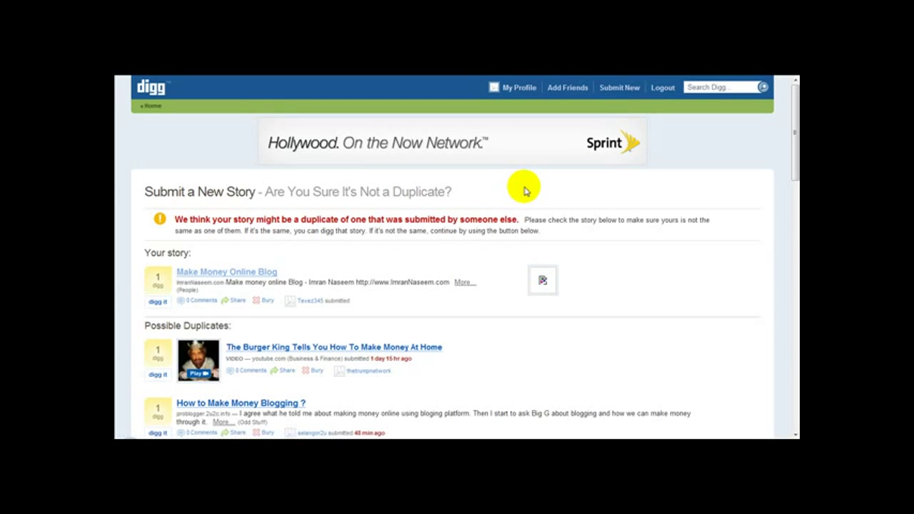
# - Review the possible duplicates and confirm with 'Totally original, I swear!'
pyautogui.scroll(-2, 641, 210)
pyautogui.scroll(2, 422, 214)
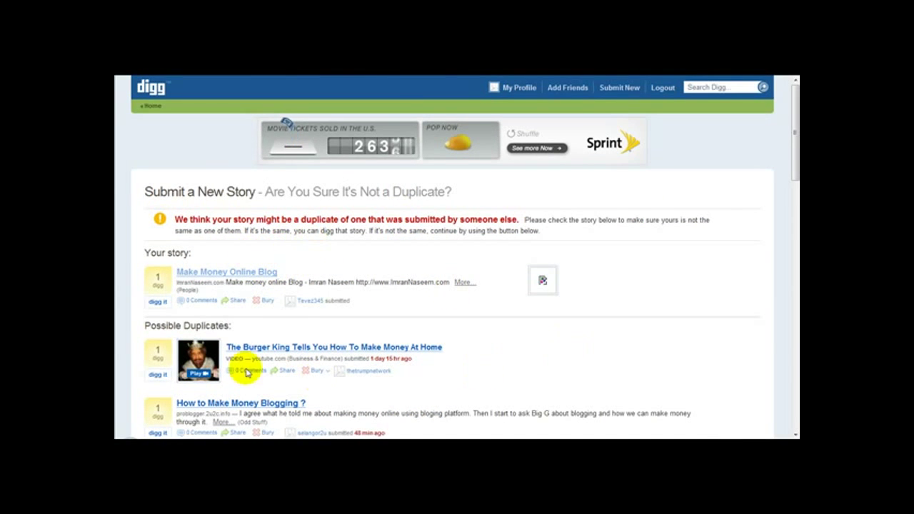
pyautogui.scroll(-2, 214, 350)
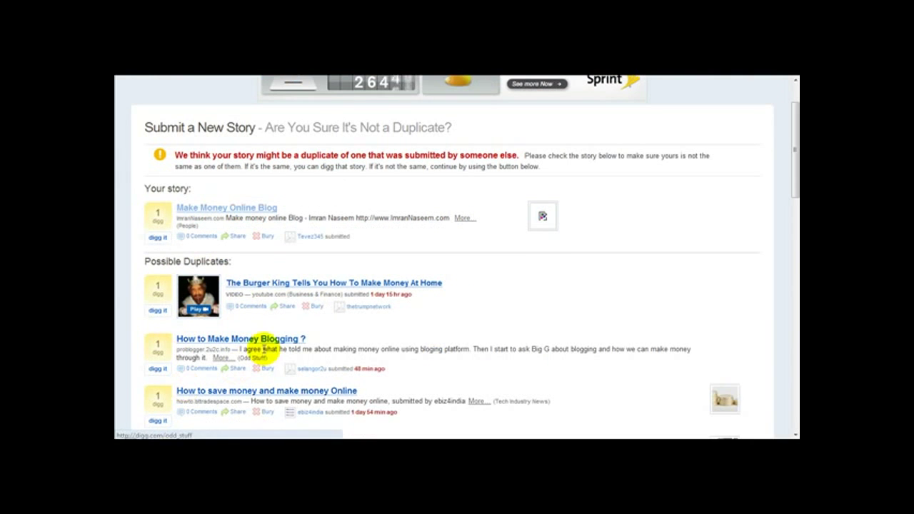
pyautogui.scroll(-10, 271, 348)
pyautogui.scroll(-15, 275, 300)
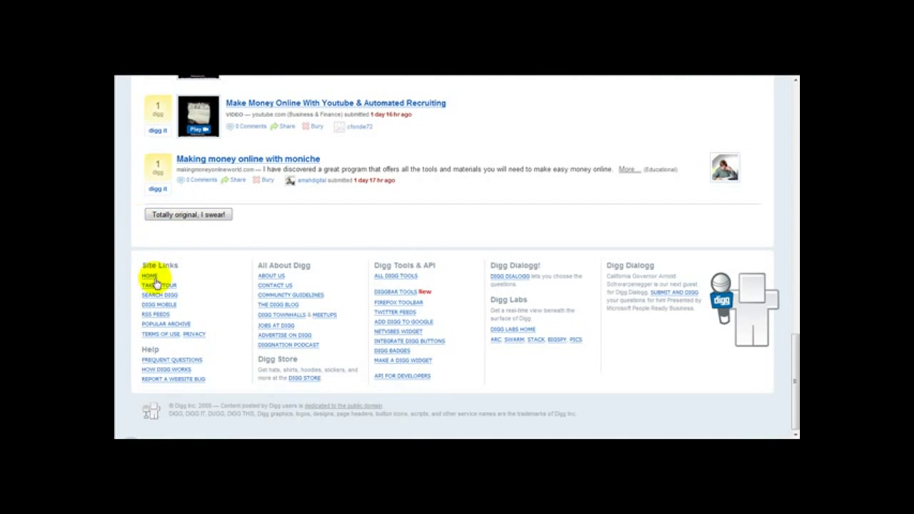
pyautogui.click(202, 215)
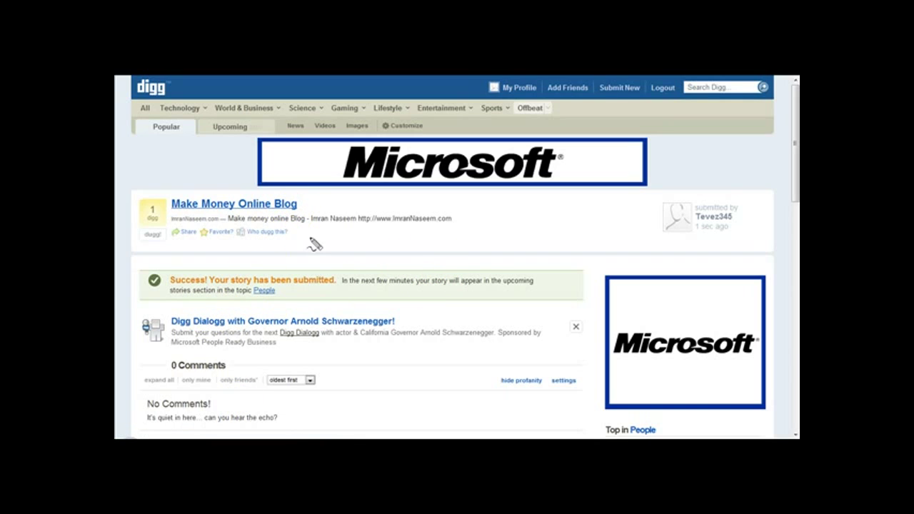
# - On the success page for the People submission, pick an option from the right-click menu
pyautogui.moveTo(302, 191)
pyautogui.mouseDown()
pyautogui.moveTo(122, 207)
pyautogui.moveTo(536, 219)
pyautogui.moveTo(279, 178)
pyautogui.mouseUp()
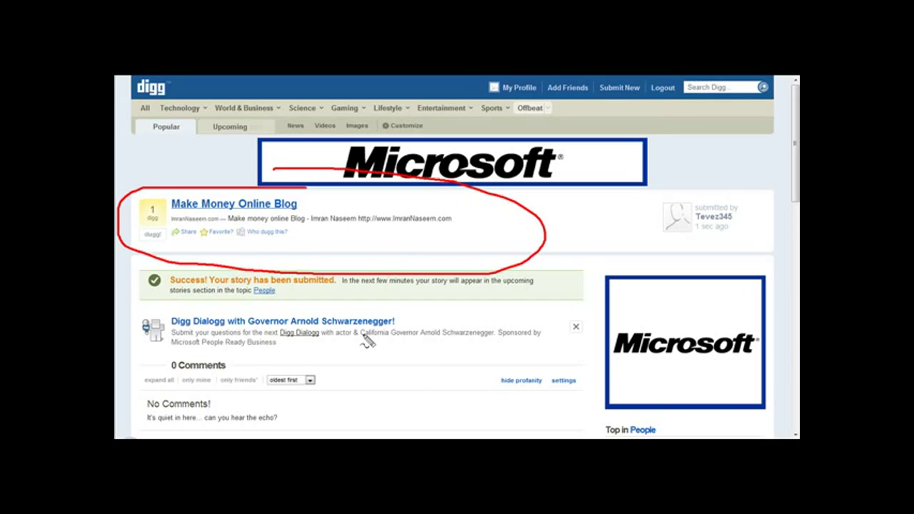
pyautogui.rightClick(401, 352)
pyautogui.click(438, 341)
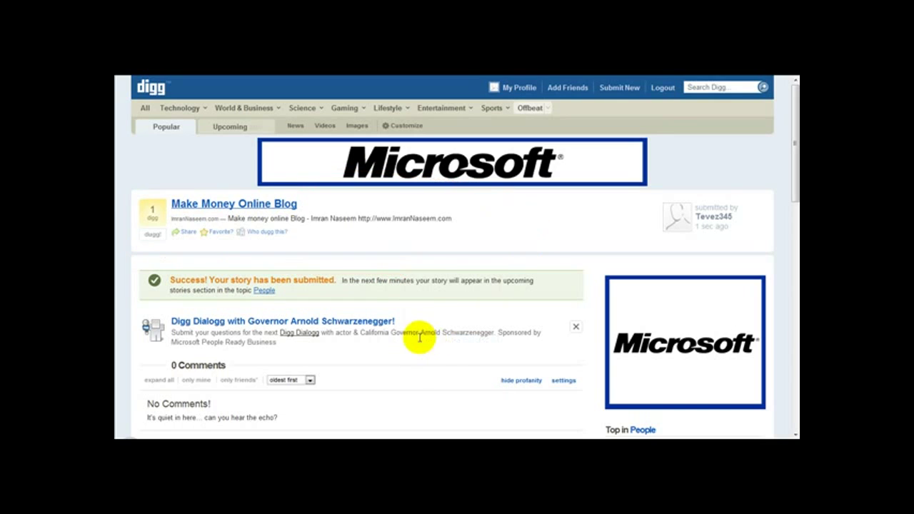